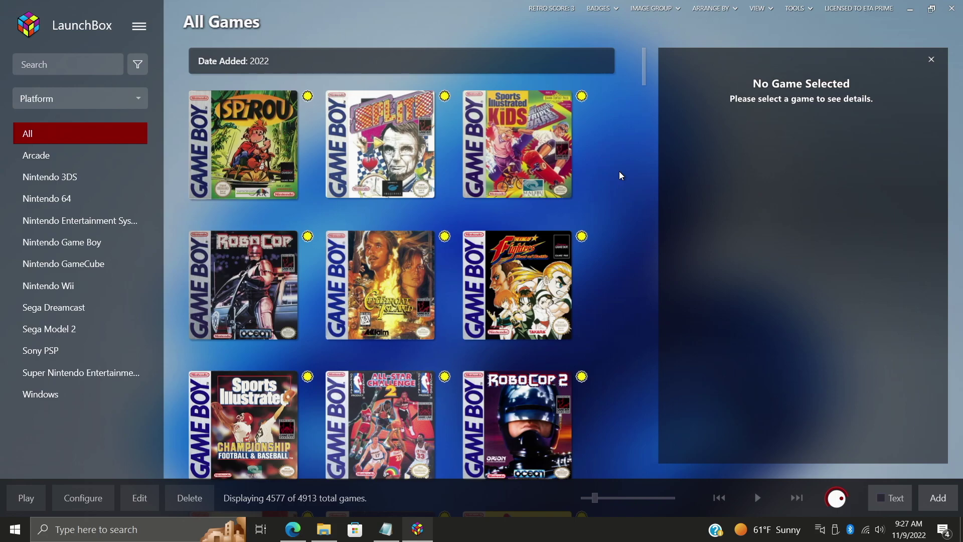
Step: Start a ROM files import and browse to the Sony Playstation folder inside LaunchBox's Games folder as the source
{"action": "left_click", "coordinate": [797, 8]}
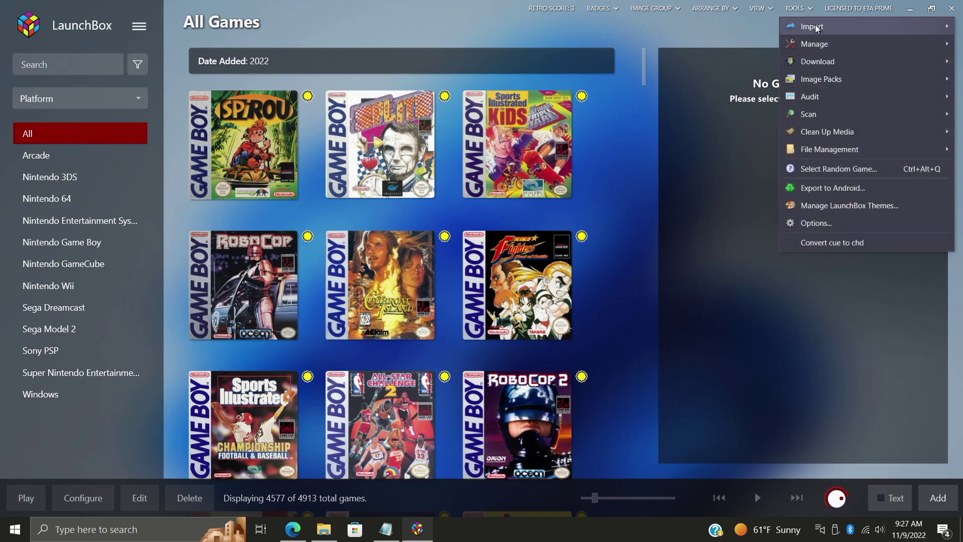
{"action": "mouse_move", "coordinate": [815, 28]}
{"action": "left_click", "coordinate": [731, 27]}
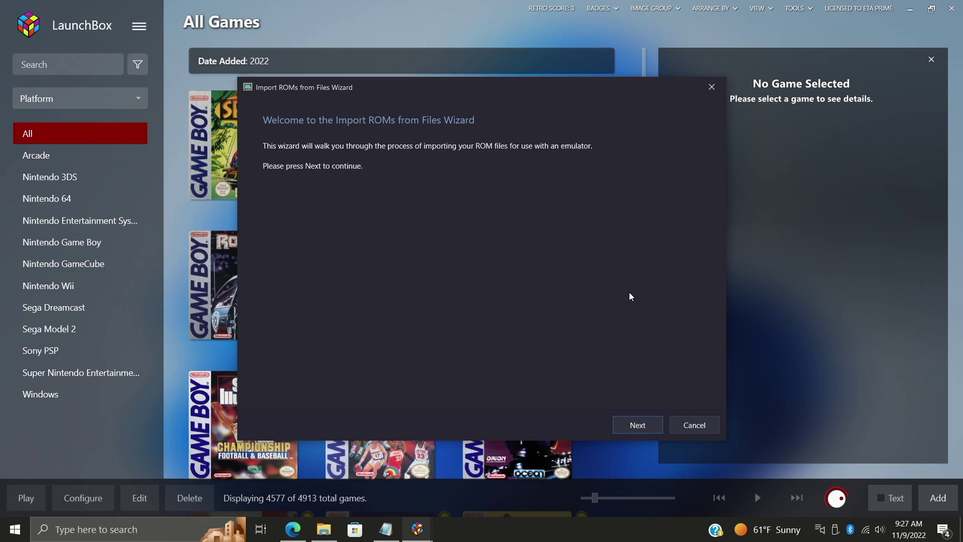
{"action": "left_click", "coordinate": [637, 425]}
{"action": "left_click", "coordinate": [281, 386]}
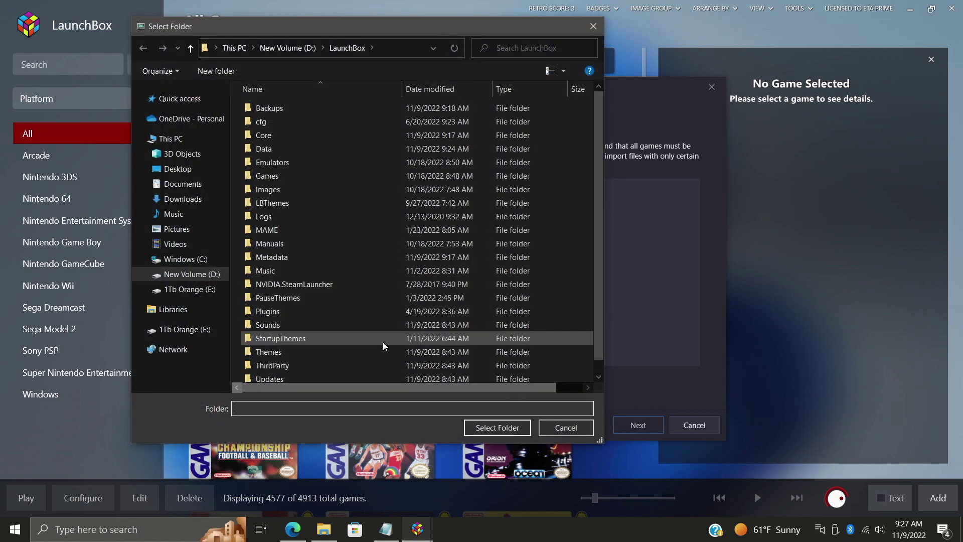
{"action": "double_click", "coordinate": [282, 177]}
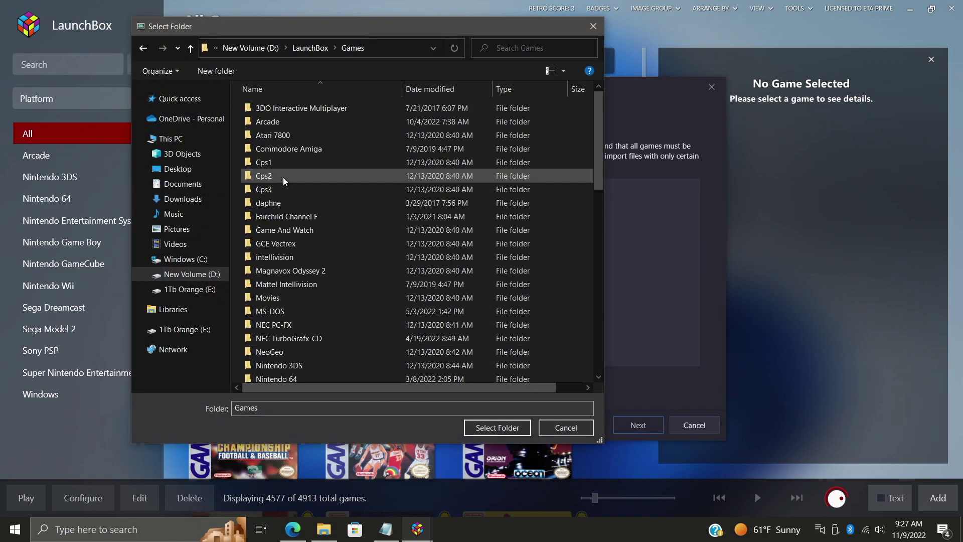
{"action": "scroll", "coordinate": [311, 313], "scroll_direction": "down", "scroll_amount": 2}
{"action": "scroll", "coordinate": [310, 315], "scroll_direction": "down", "scroll_amount": 5}
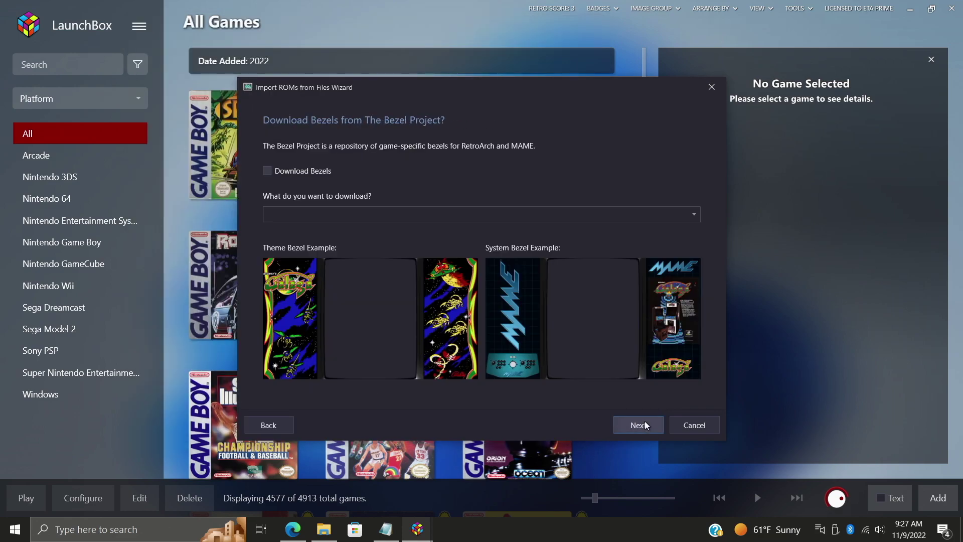
Step: Skip the bezel download, keep ROMs with matching titles combined into a single game, and finish the Sony Playstation import
{"action": "left_click", "coordinate": [638, 425]}
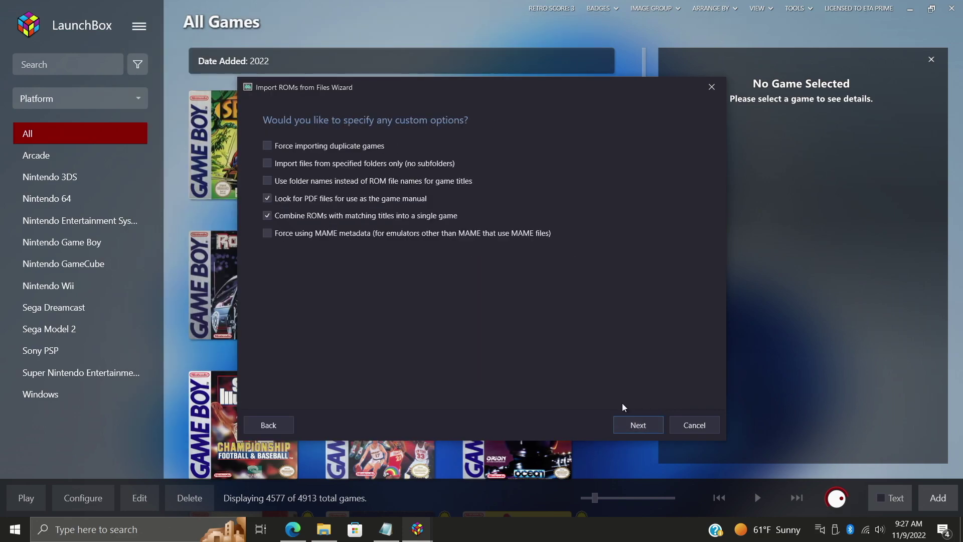
{"action": "left_click", "coordinate": [319, 218]}
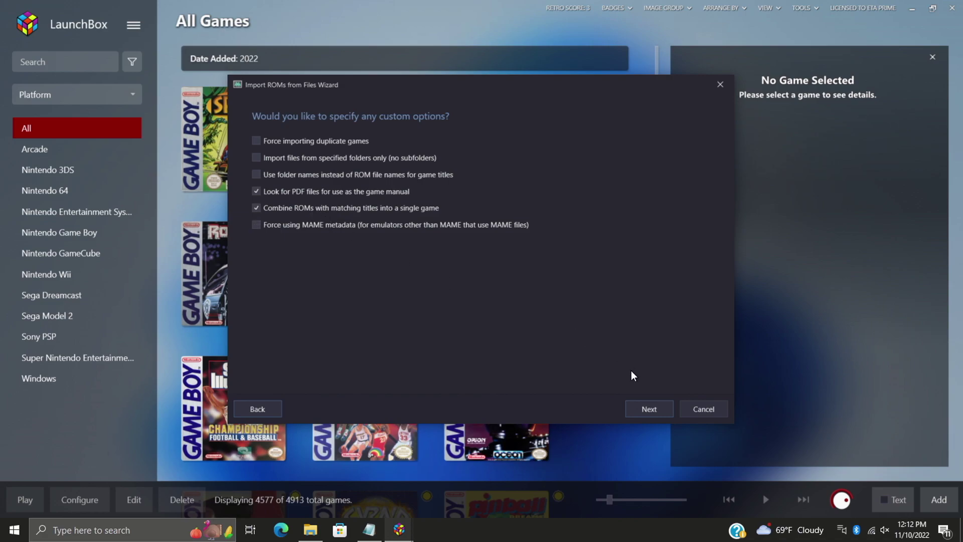
{"action": "left_click", "coordinate": [651, 405]}
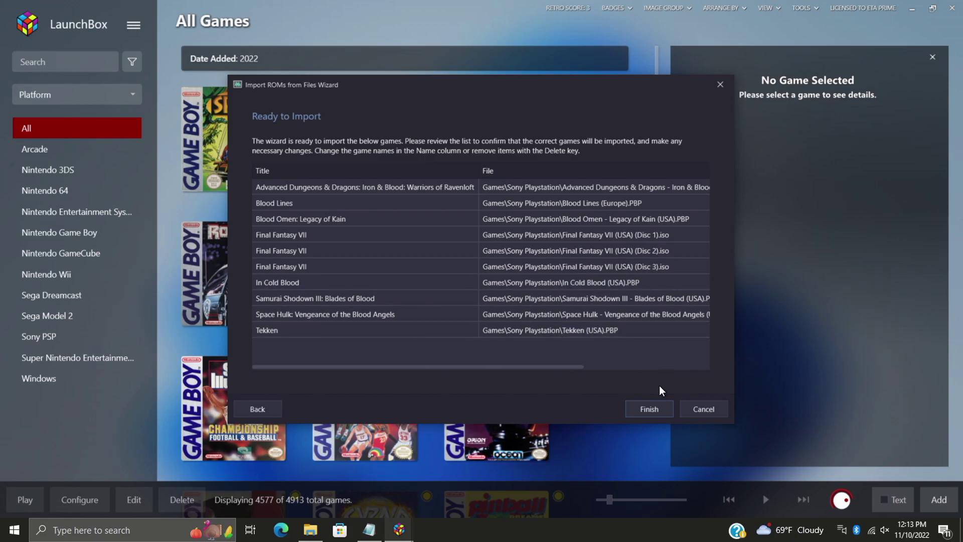
{"action": "left_click", "coordinate": [649, 408]}
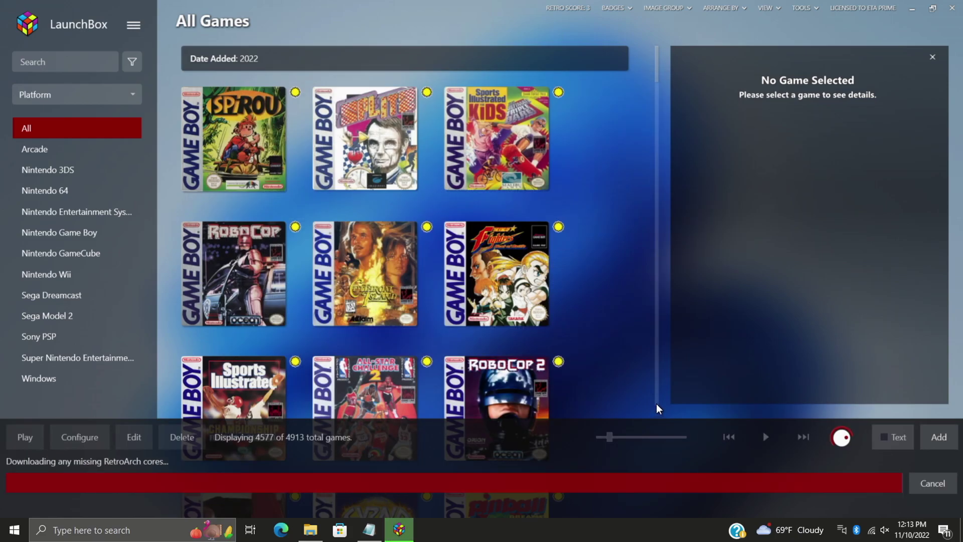
Step: Show the Sony Playstation platform and examine the playable disc versions and file options of Final Fantasy VII
{"action": "left_click", "coordinate": [30, 344]}
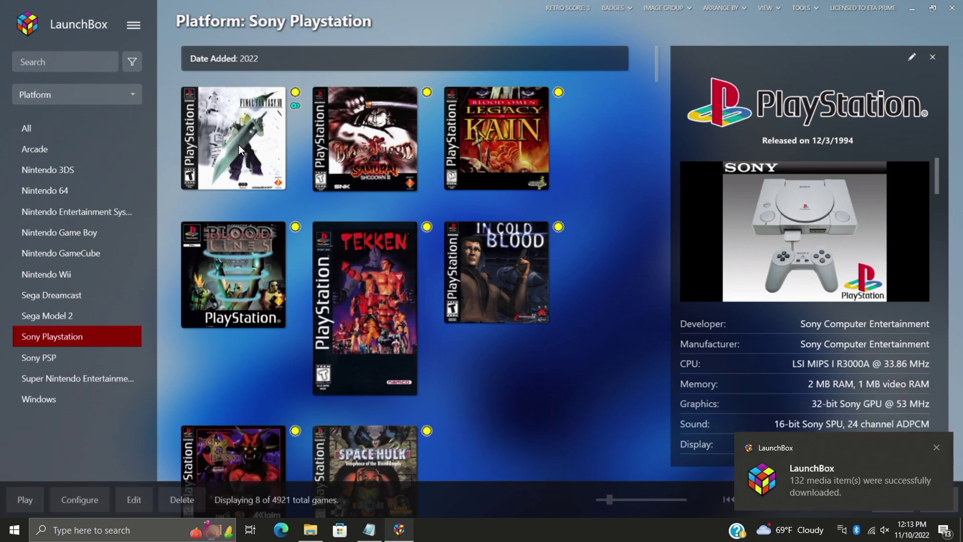
{"action": "mouse_move", "coordinate": [298, 106]}
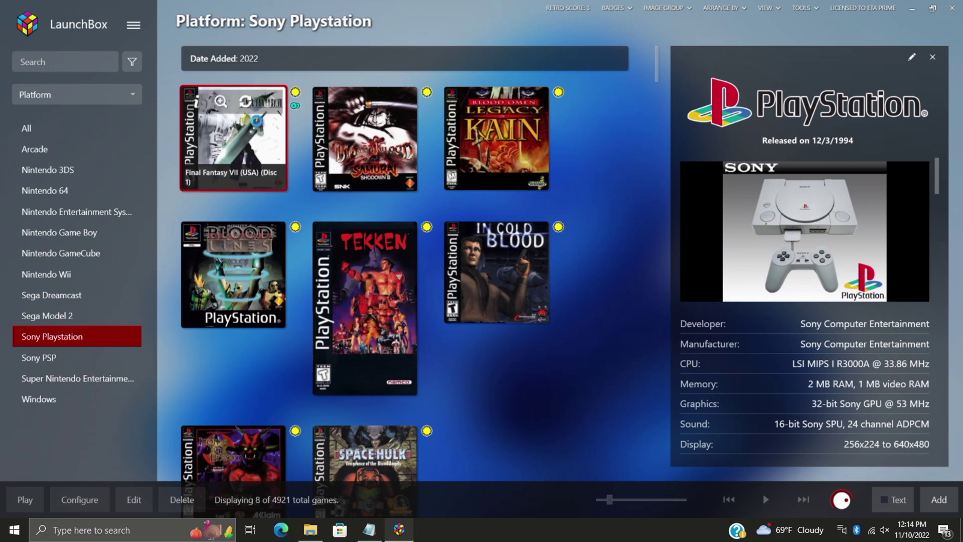
{"action": "right_click", "coordinate": [258, 125]}
{"action": "mouse_move", "coordinate": [311, 155]}
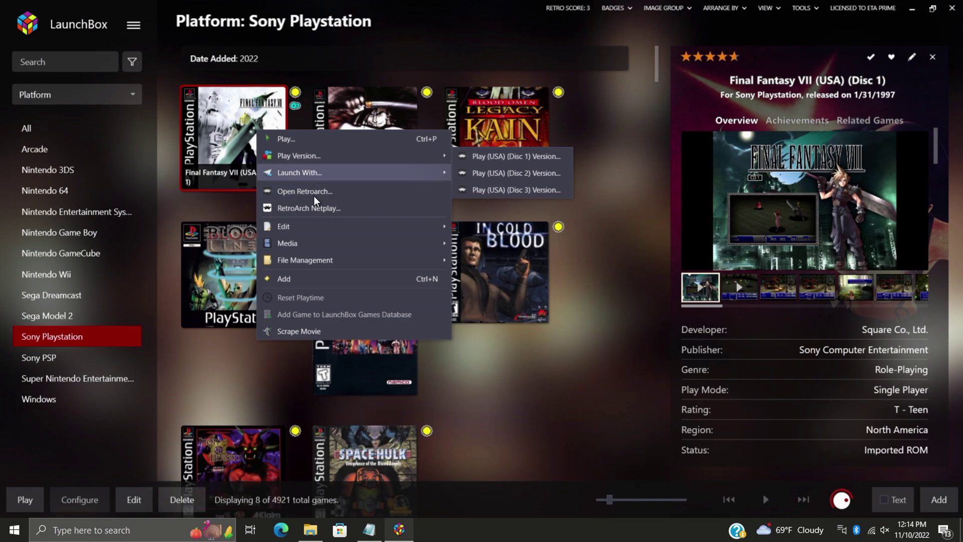
{"action": "mouse_move", "coordinate": [332, 266]}
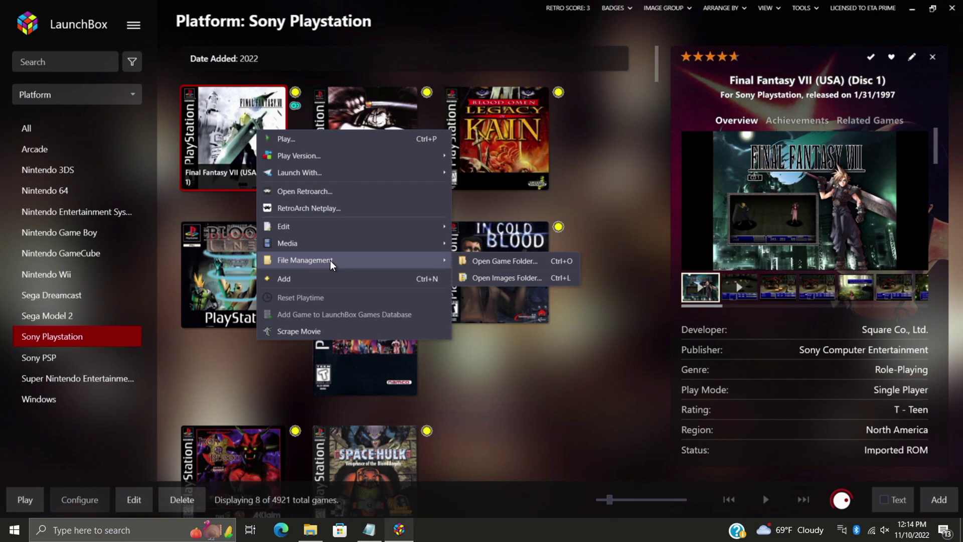
{"action": "mouse_move", "coordinate": [329, 227]}
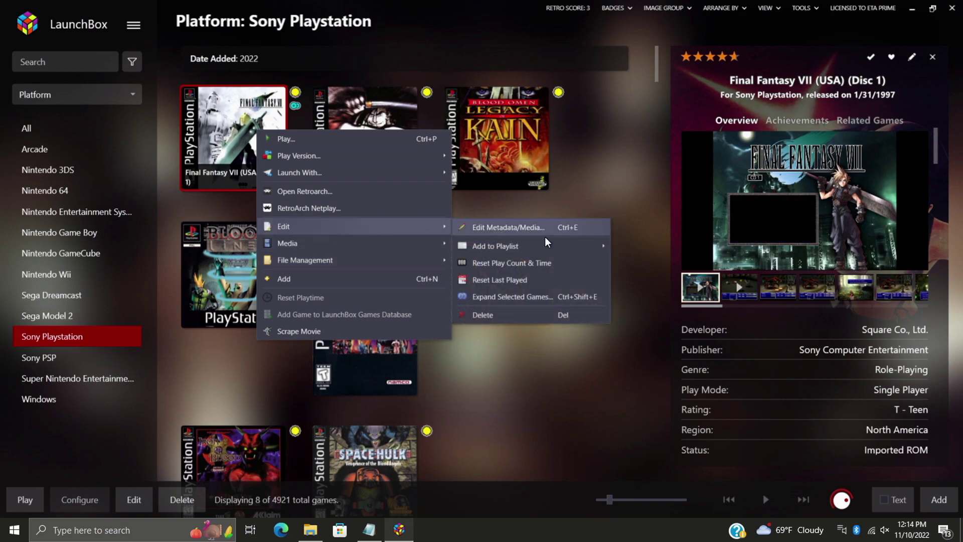
{"action": "left_click", "coordinate": [583, 296]}
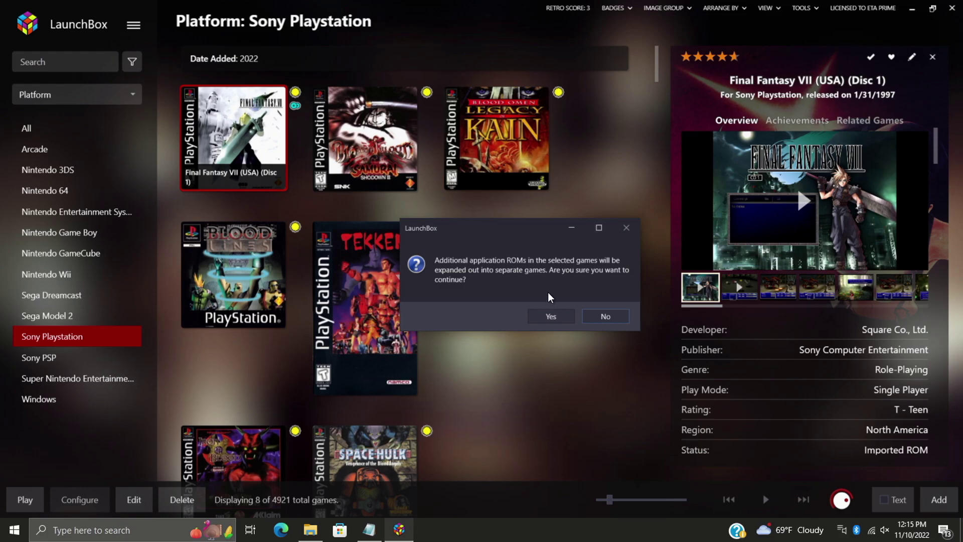
{"action": "left_click", "coordinate": [612, 317]}
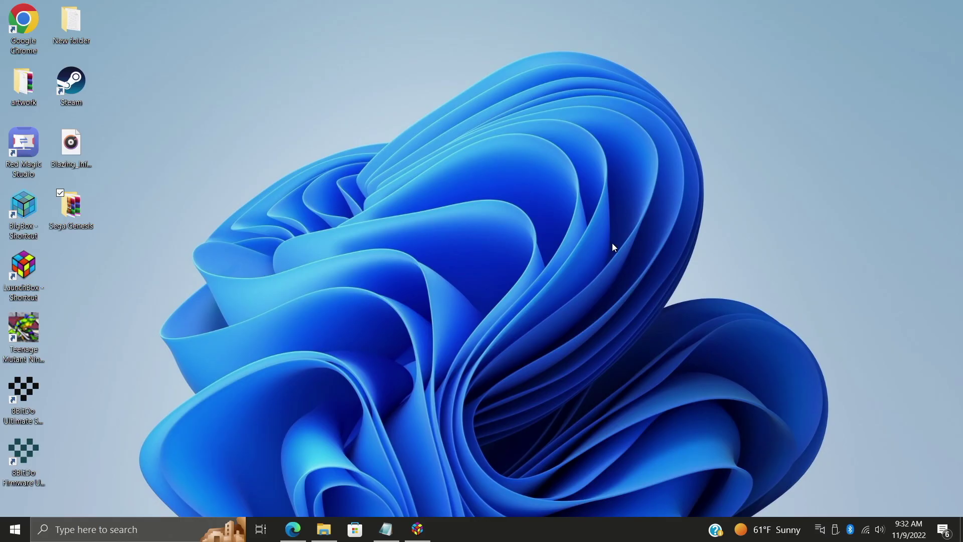
Step: Check the contents of the desktop's Sega Genesis folder, close it, and switch back to LaunchBox
{"action": "double_click", "coordinate": [64, 208]}
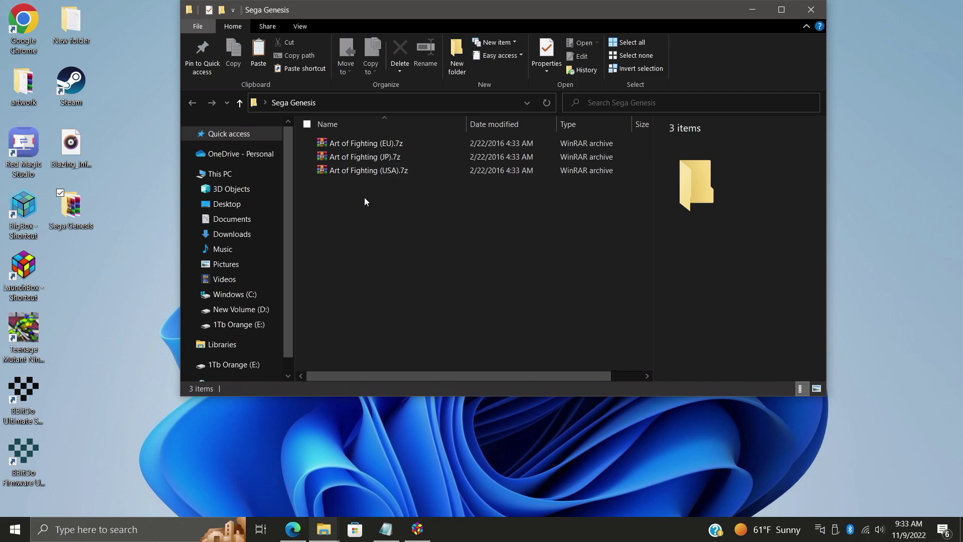
{"action": "left_click", "coordinate": [811, 10]}
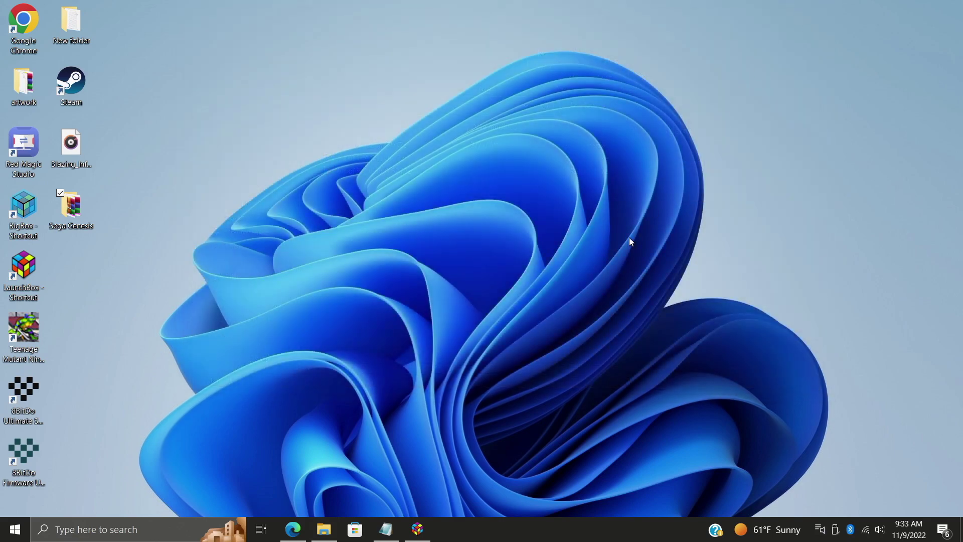
{"action": "left_click", "coordinate": [424, 535]}
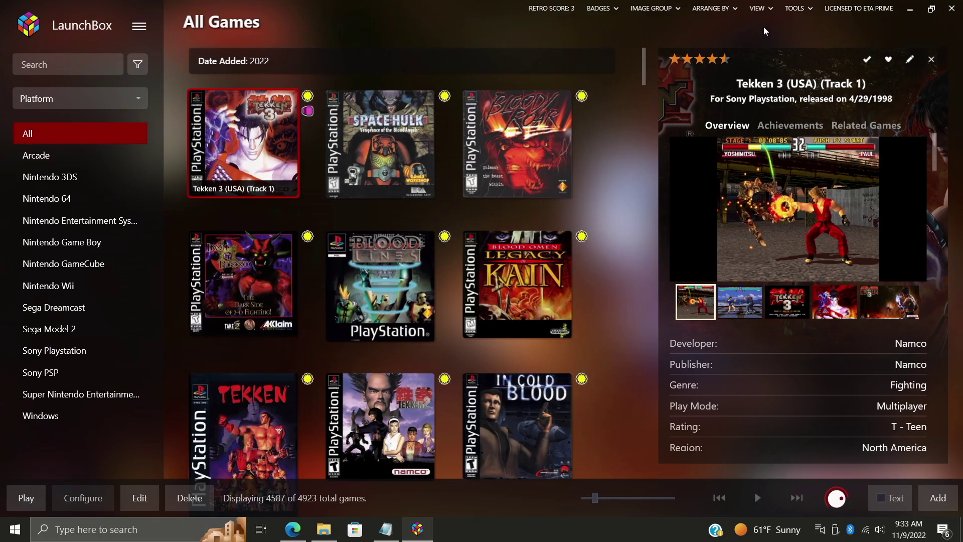
Step: Import the Art of Fighting ROMs from the desktop's Sega Genesis folder, keeping matching titles combined into a single game
{"action": "left_click", "coordinate": [793, 13]}
{"action": "mouse_move", "coordinate": [826, 28]}
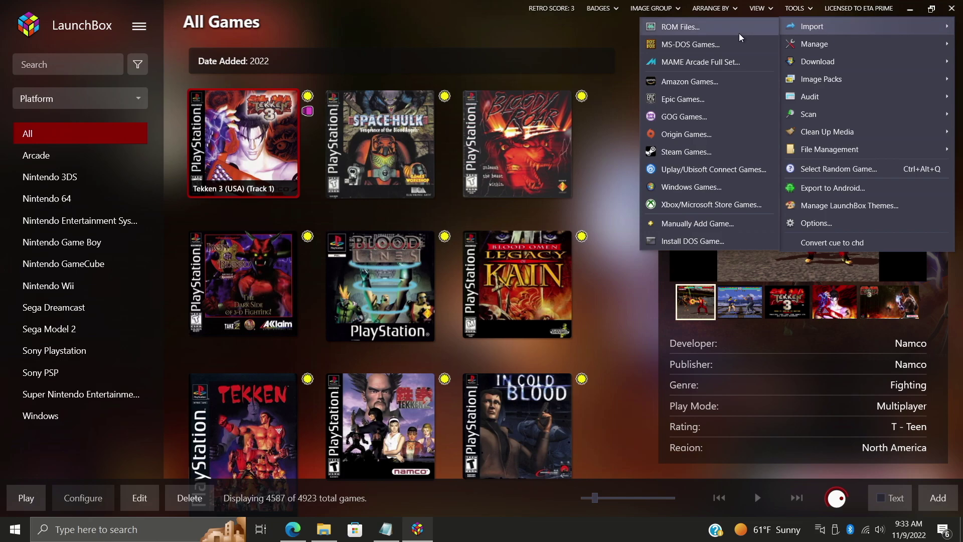
{"action": "left_click", "coordinate": [680, 27]}
{"action": "left_click", "coordinate": [637, 425]}
{"action": "left_click", "coordinate": [638, 425]}
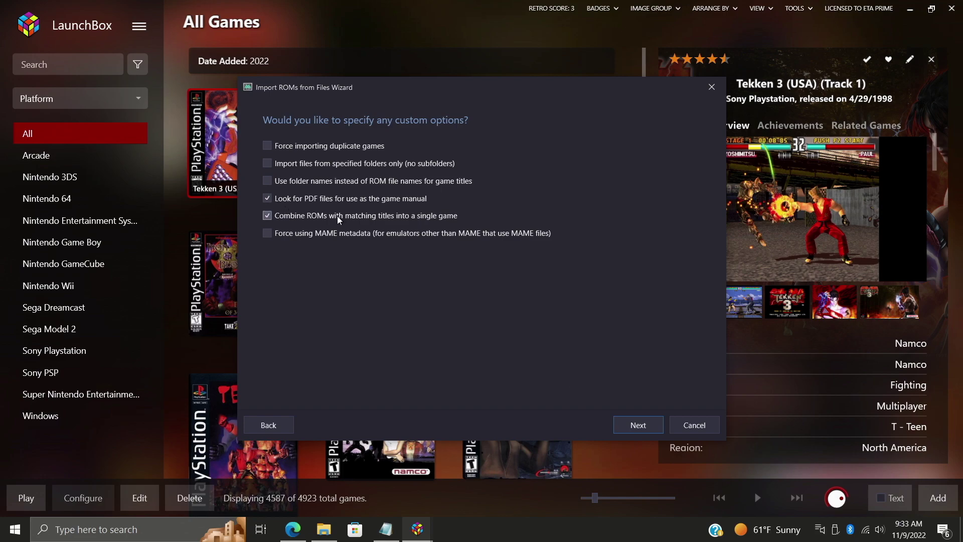
{"action": "left_click", "coordinate": [642, 435]}
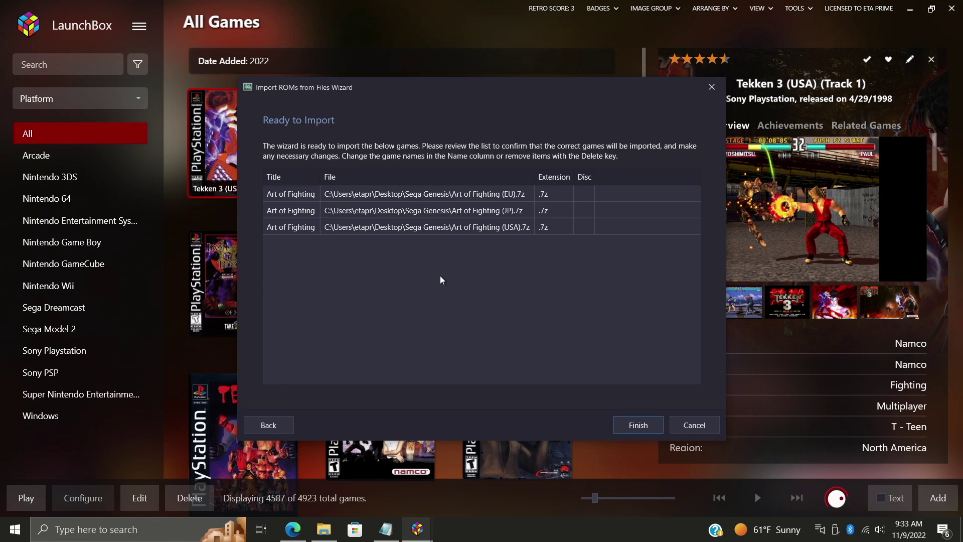
{"action": "left_click", "coordinate": [644, 427]}
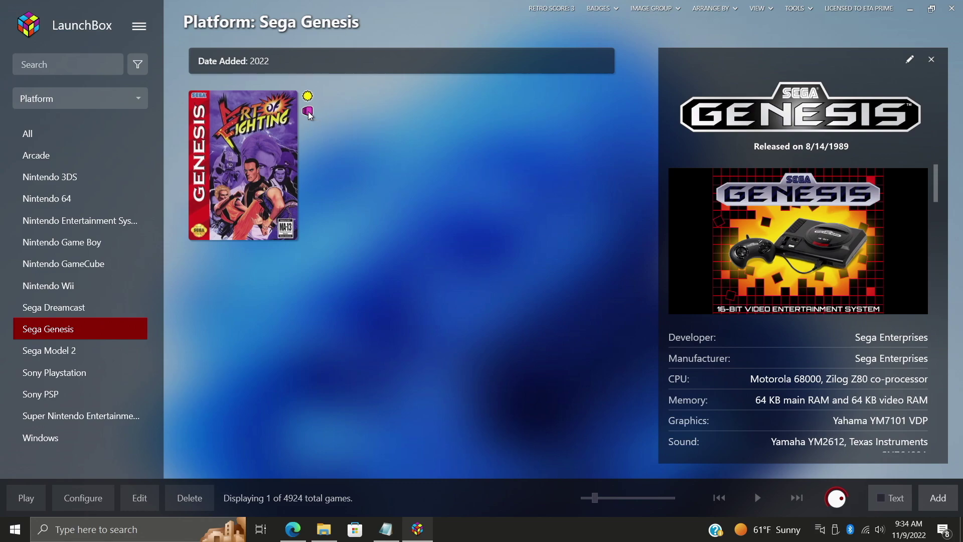
Step: Examine the regional versions available to play for Art of Fighting in the Sega Genesis platform
{"action": "left_click", "coordinate": [251, 127]}
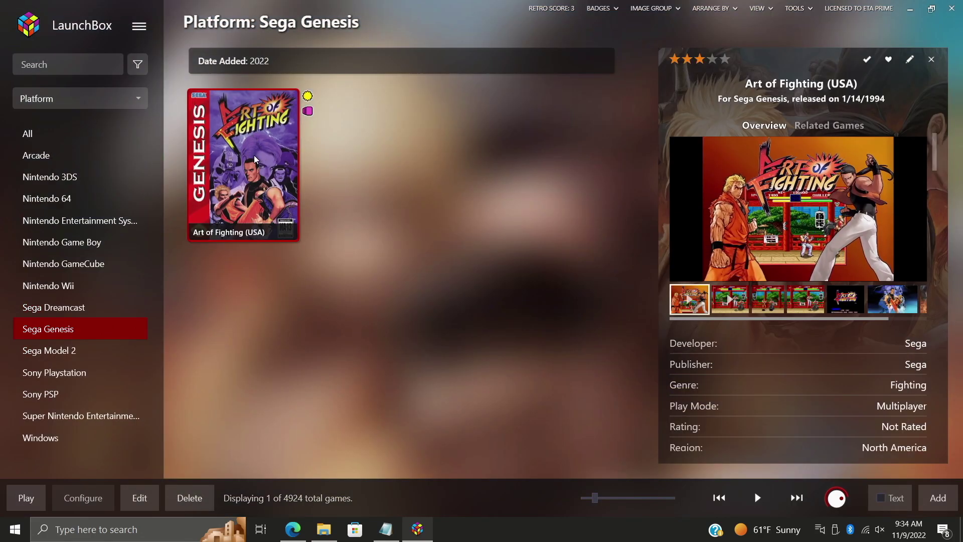
{"action": "right_click", "coordinate": [253, 157]}
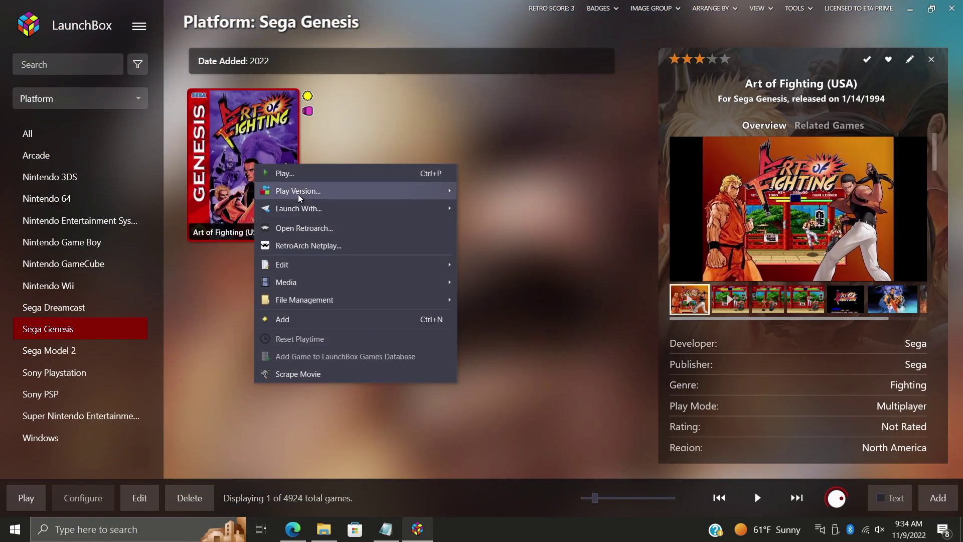
{"action": "mouse_move", "coordinate": [297, 193]}
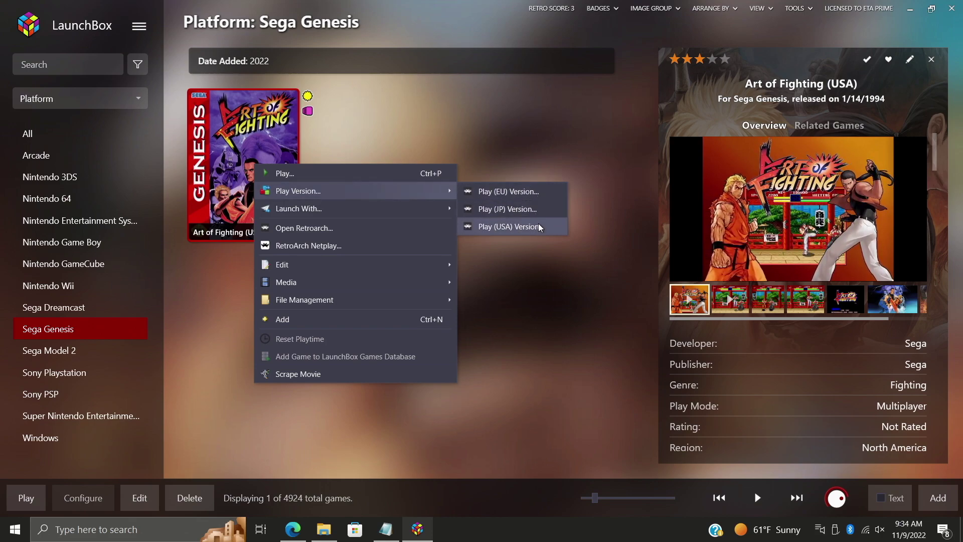
{"action": "left_click", "coordinate": [509, 151]}
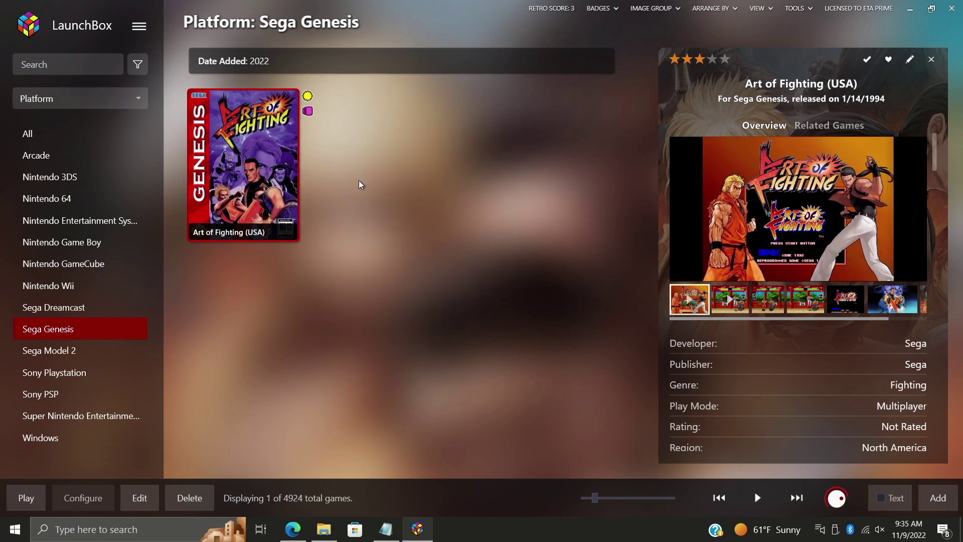
Step: Expand the combined Art of Fighting entry into separate games for each regional version
{"action": "double_click", "coordinate": [254, 152]}
{"action": "right_click", "coordinate": [254, 152]}
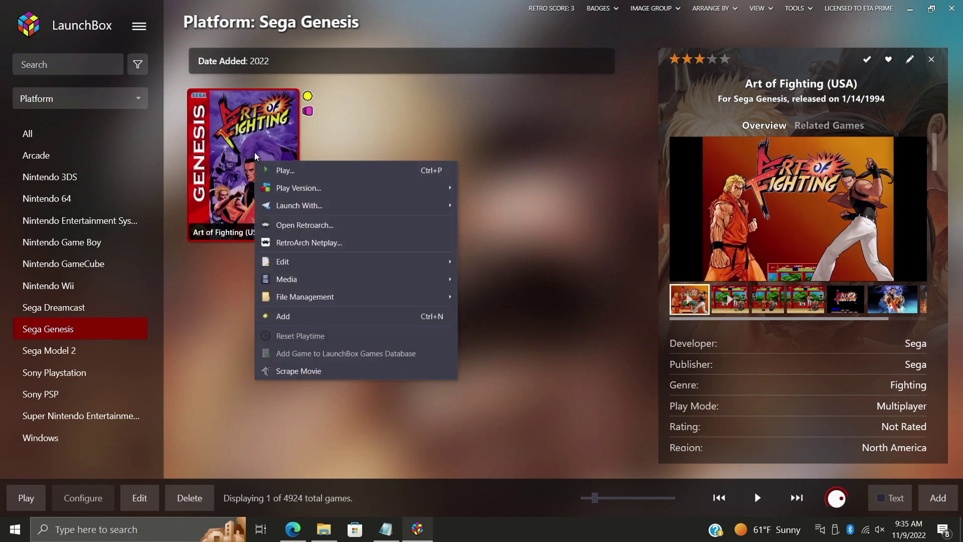
{"action": "mouse_move", "coordinate": [295, 258]}
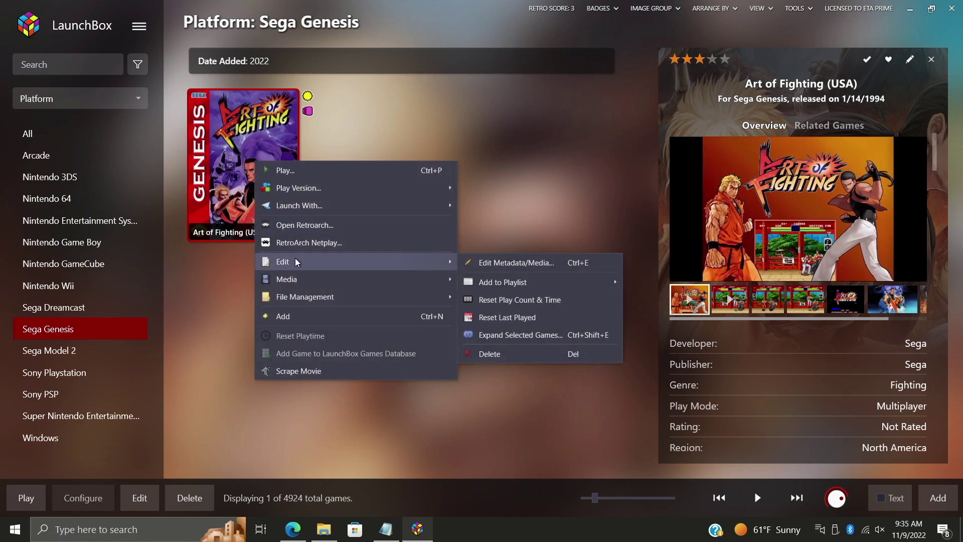
{"action": "left_click", "coordinate": [558, 336]}
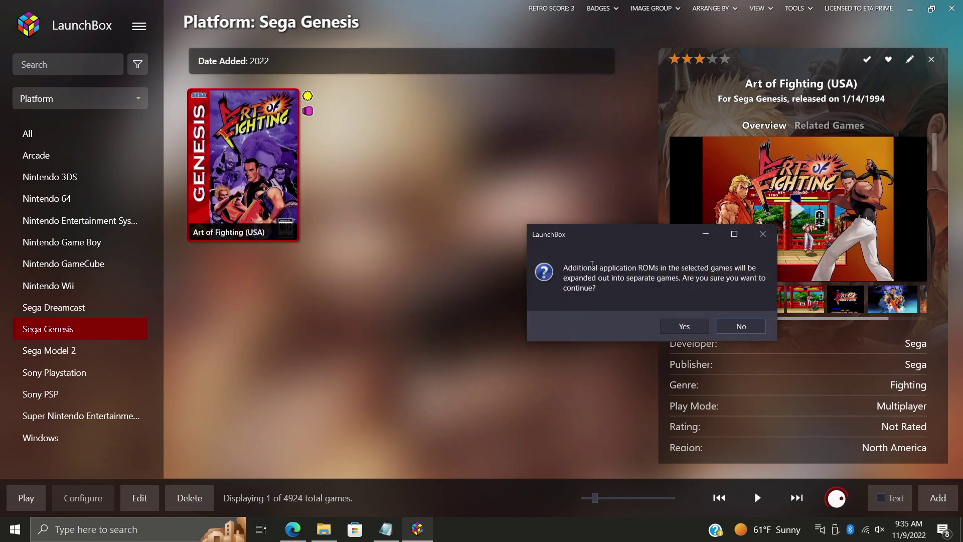
{"action": "left_click", "coordinate": [685, 327]}
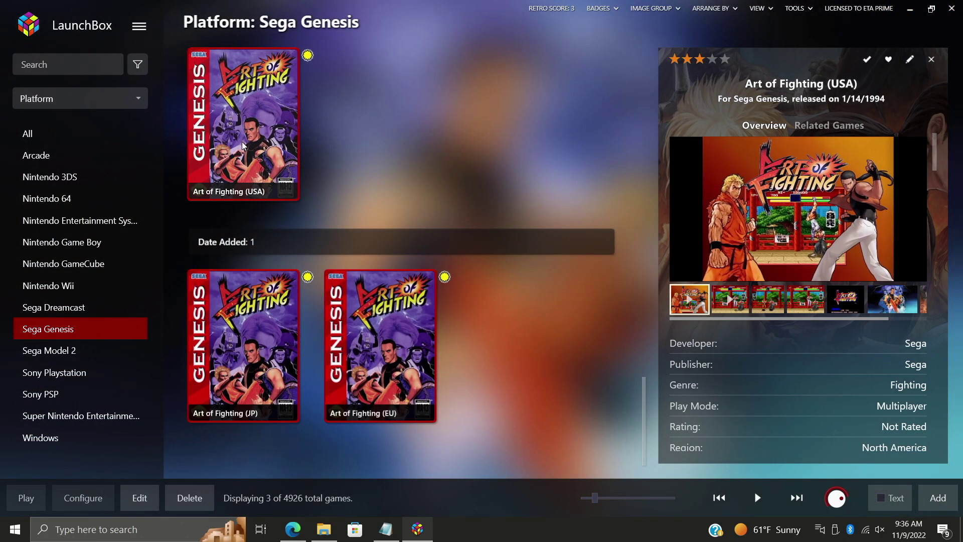
Step: Combine the selected Art of Fighting games using Art of Fighting (USA) as the root game, and check the combined entry's playable versions
{"action": "right_click", "coordinate": [242, 145]}
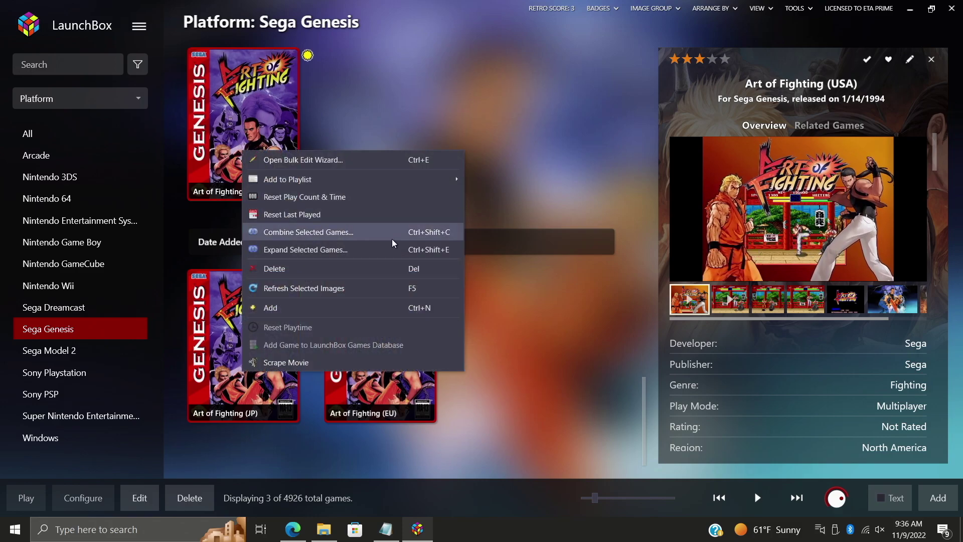
{"action": "left_click", "coordinate": [420, 232]}
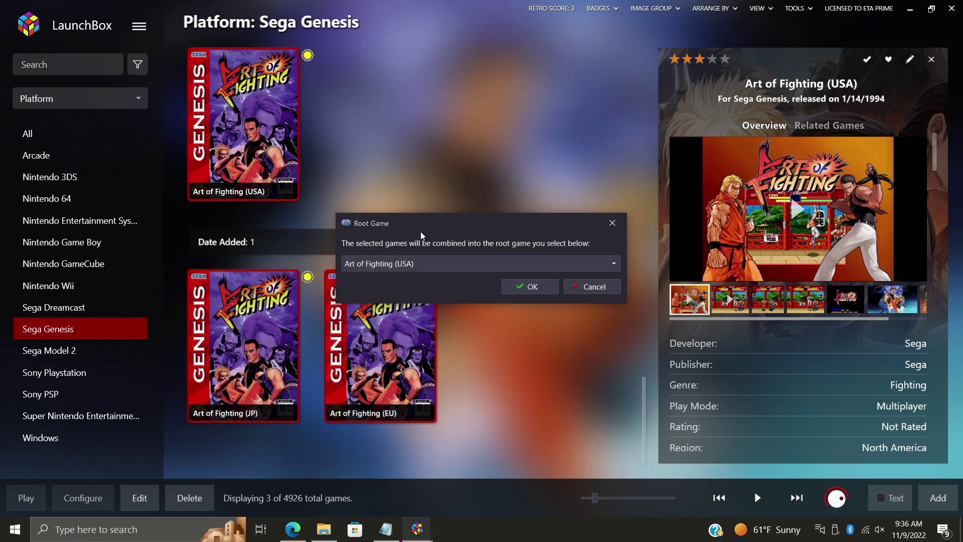
{"action": "left_click", "coordinate": [430, 263]}
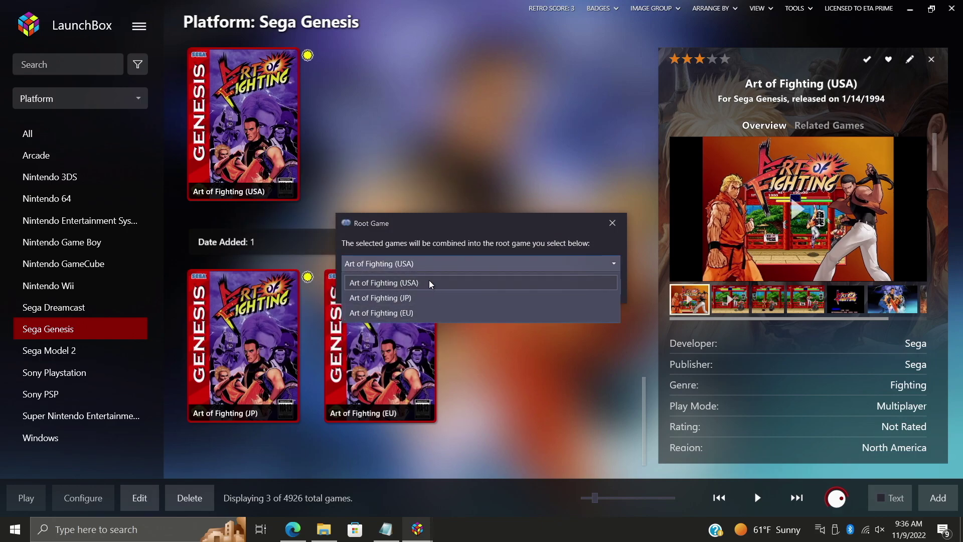
{"action": "left_click", "coordinate": [429, 283]}
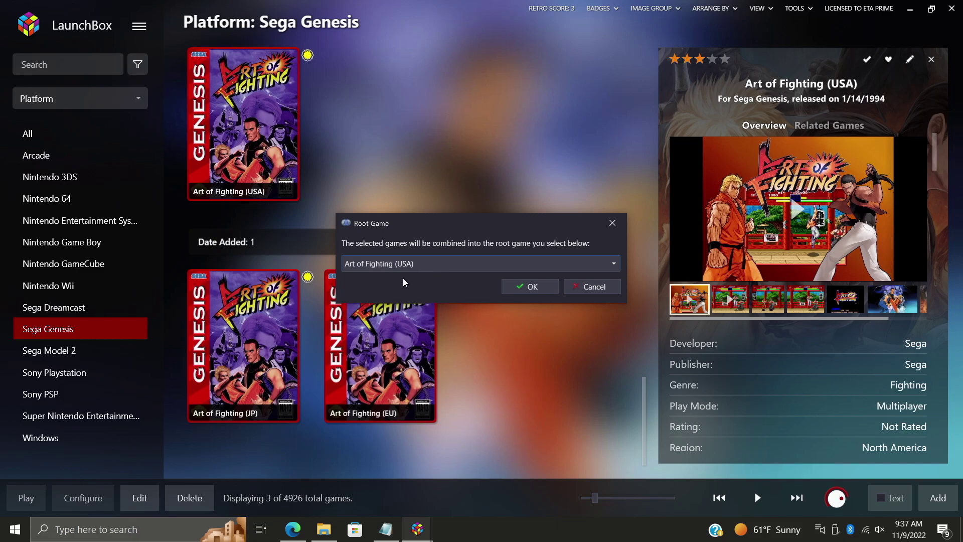
{"action": "left_click", "coordinate": [532, 287]}
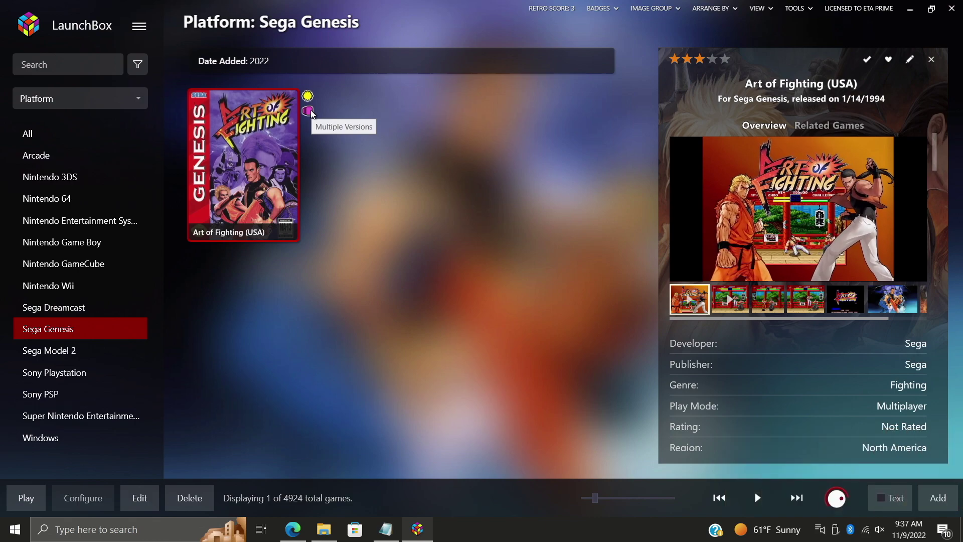
{"action": "right_click", "coordinate": [275, 134]}
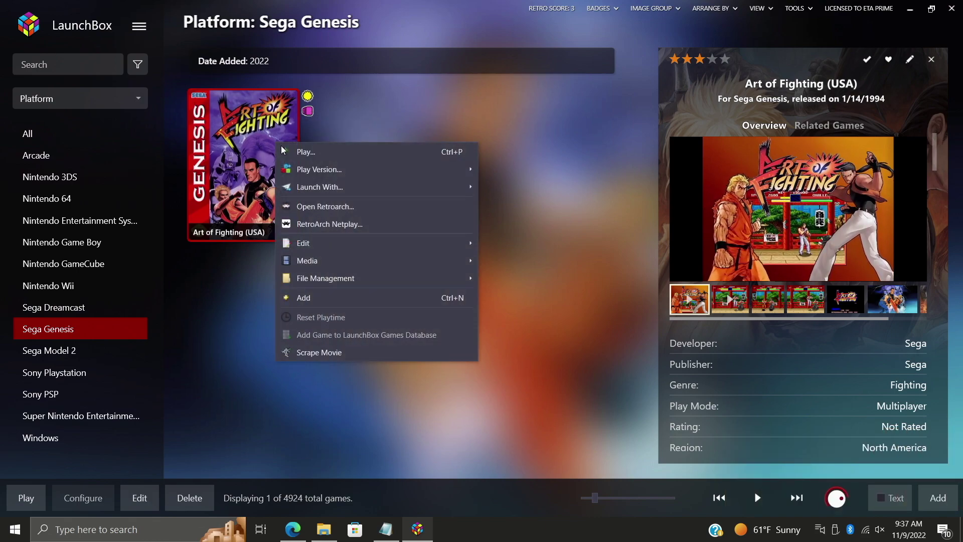
{"action": "mouse_move", "coordinate": [317, 172]}
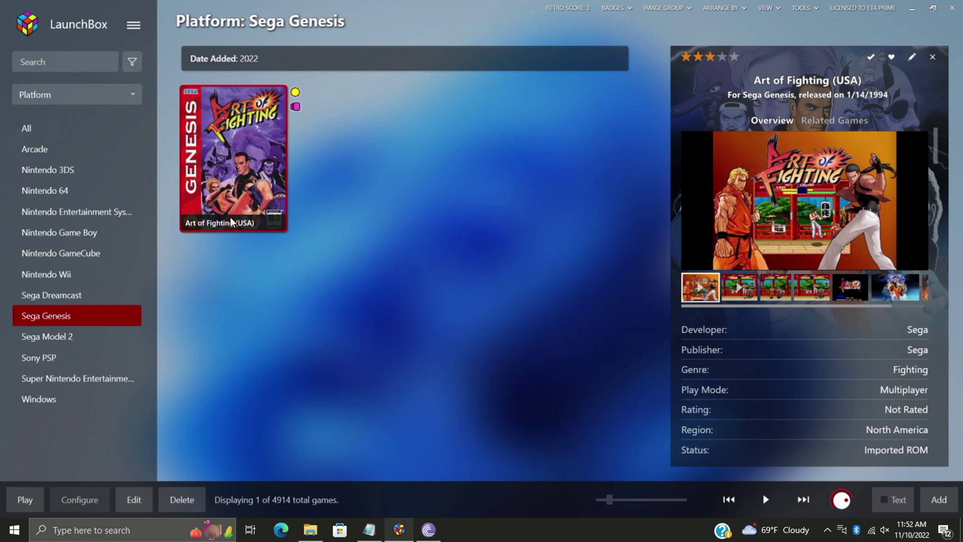
Step: Make the JP version the default application among Art of Fighting's additional apps, save the game's edits, and view its updated details
{"action": "right_click", "coordinate": [253, 173]}
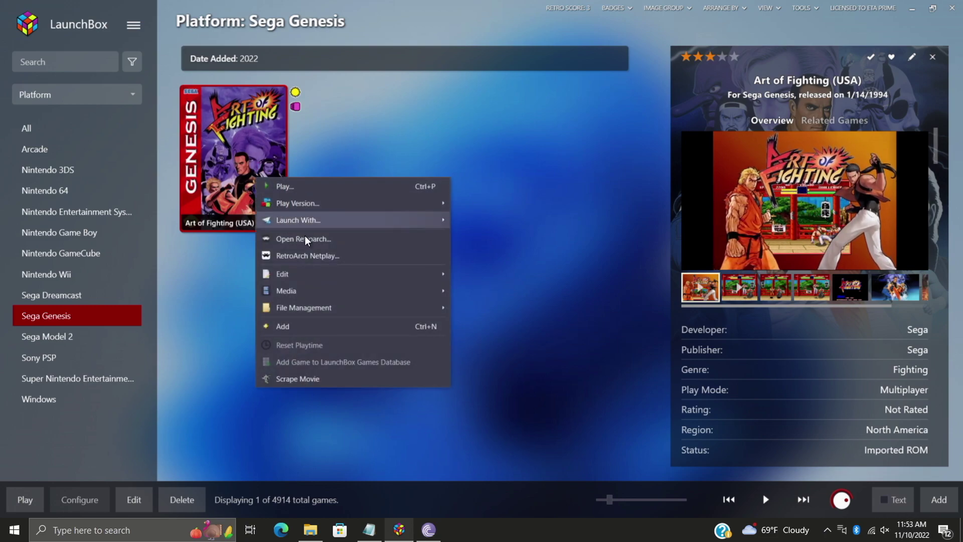
{"action": "mouse_move", "coordinate": [313, 274]}
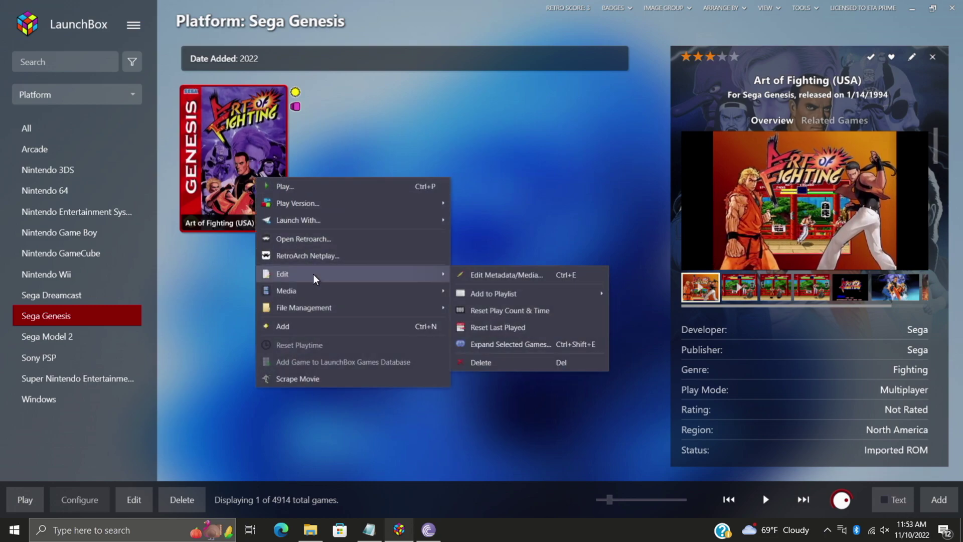
{"action": "left_click", "coordinate": [542, 272]}
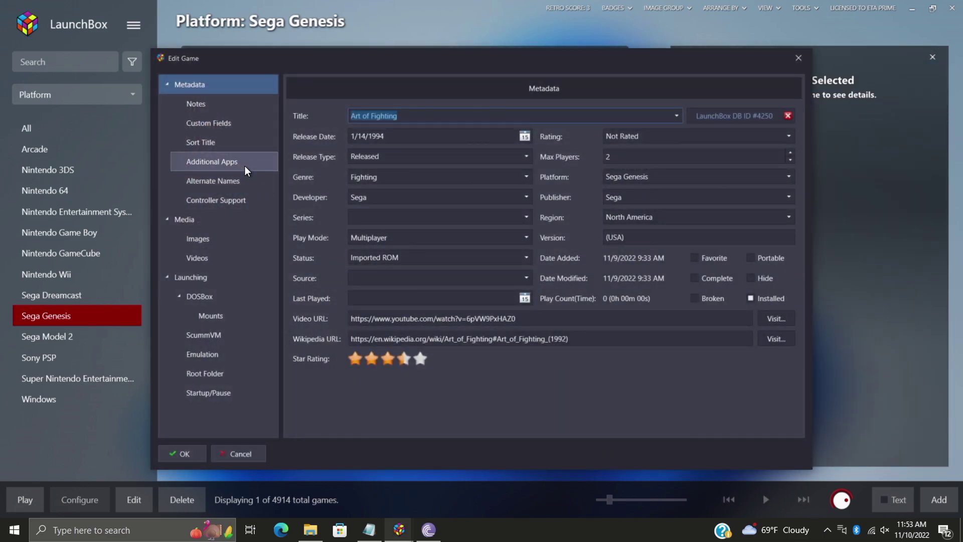
{"action": "left_click", "coordinate": [244, 165]}
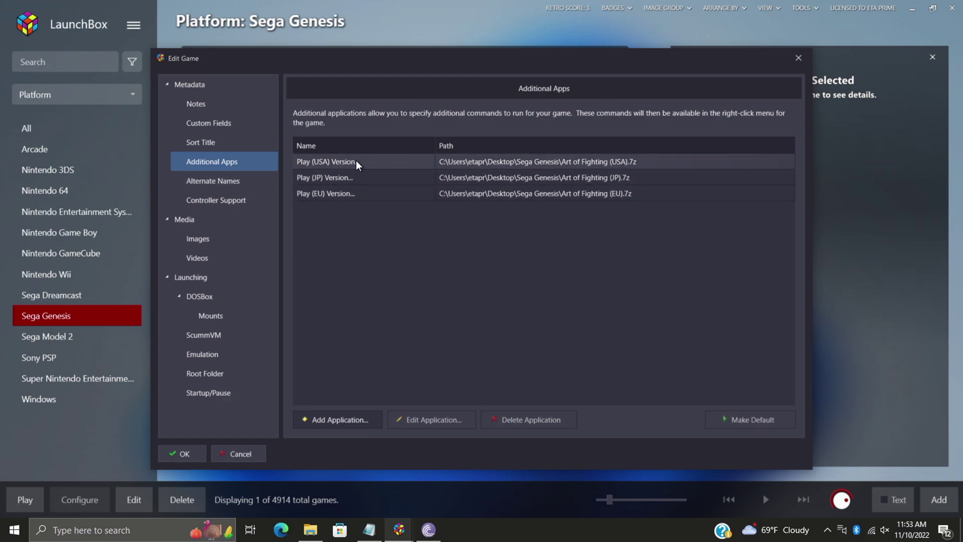
{"action": "left_click", "coordinate": [356, 177]}
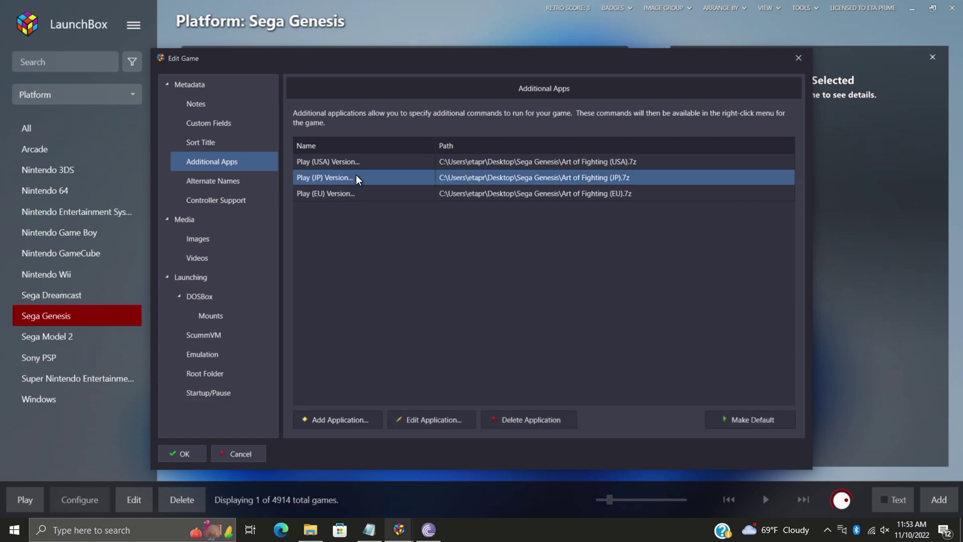
{"action": "left_click", "coordinate": [763, 422]}
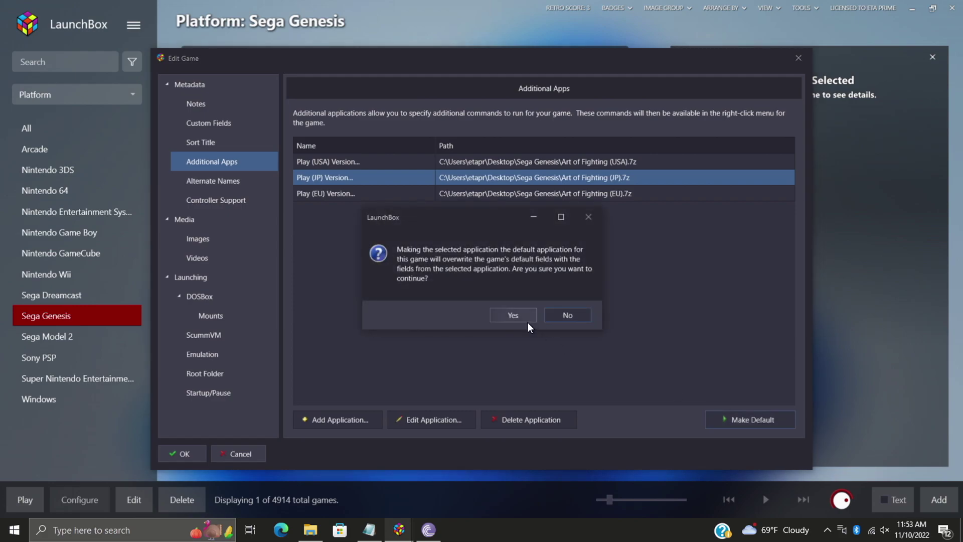
{"action": "left_click", "coordinate": [515, 316]}
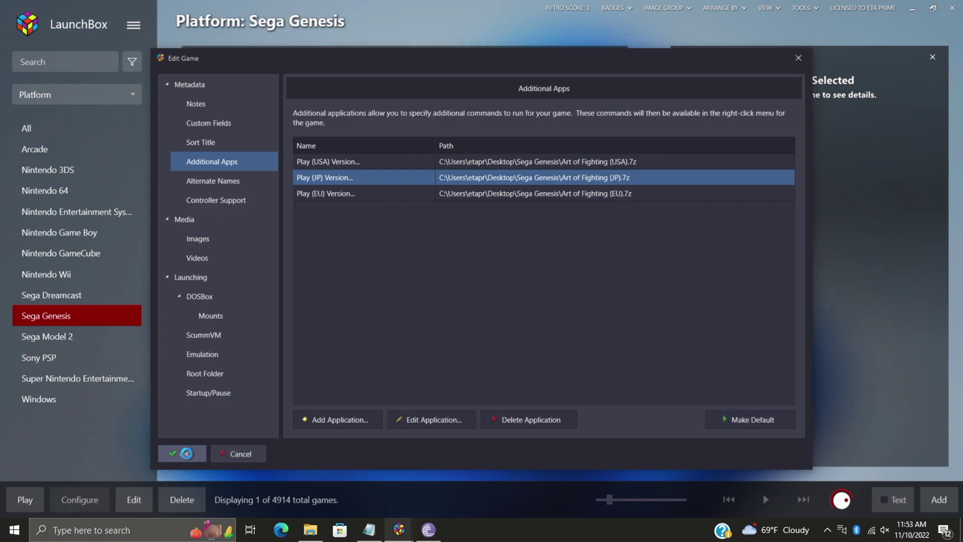
{"action": "left_click", "coordinate": [183, 454]}
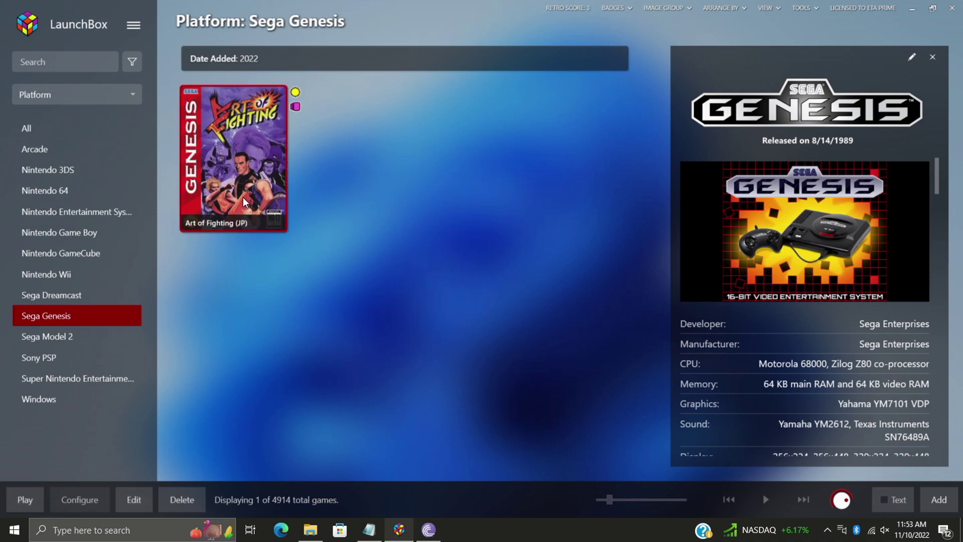
{"action": "left_click", "coordinate": [243, 230]}
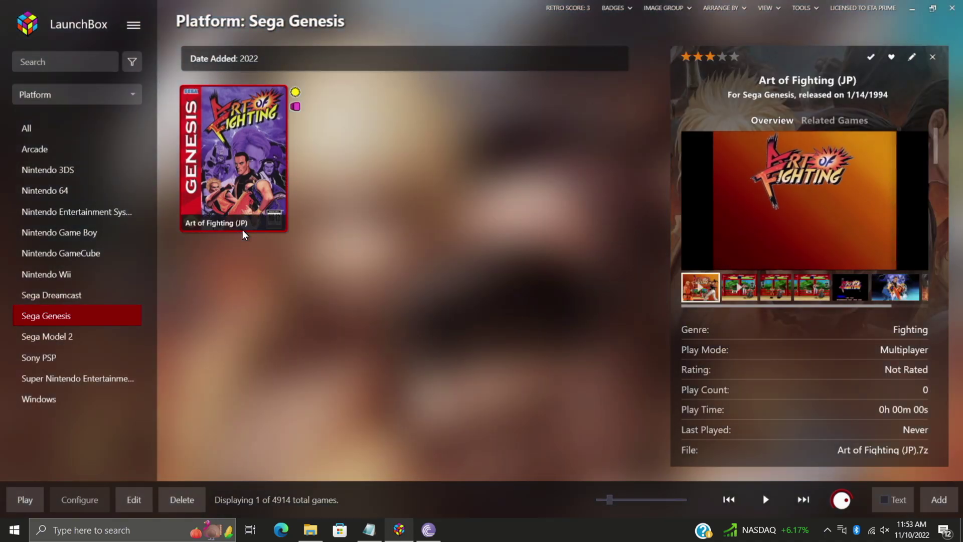